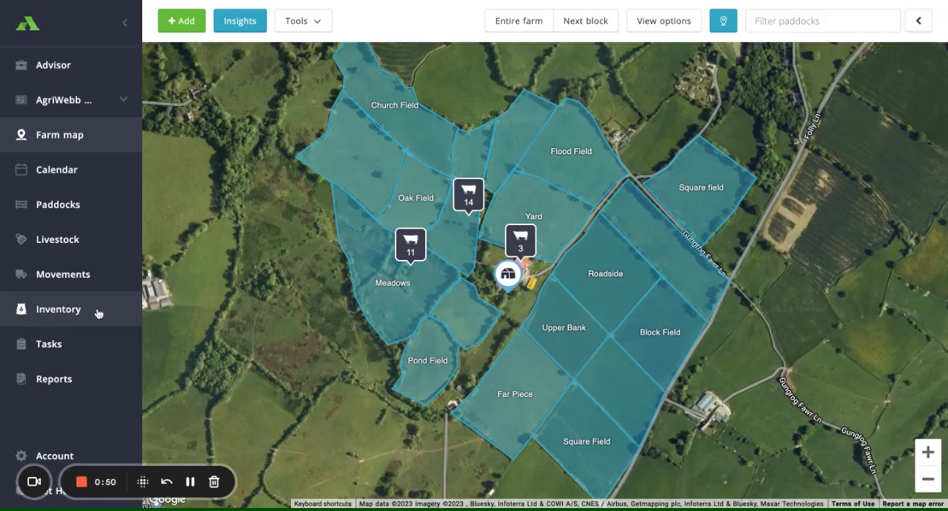
- Open the paddock treatment inventory and start a new paddock treatment inventory record
{"action": "left_click", "coordinate": [68, 313]}
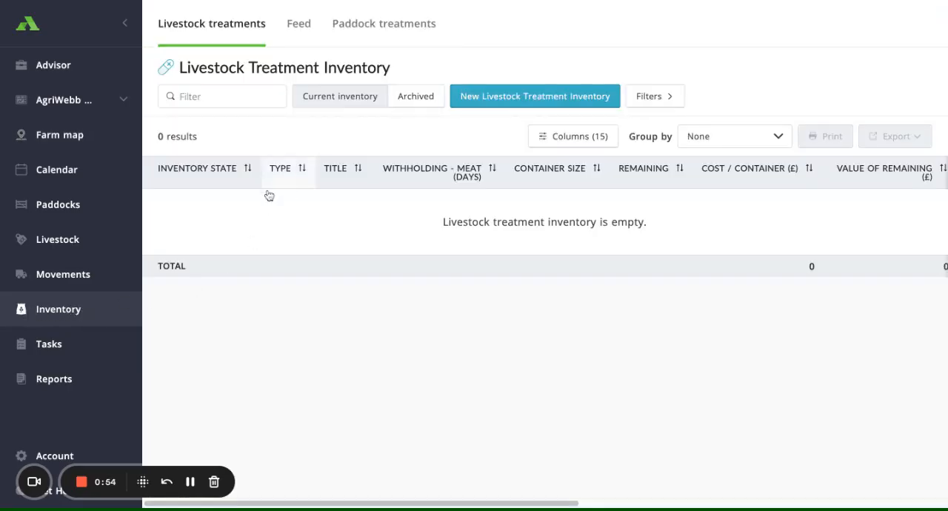
{"action": "left_click", "coordinate": [400, 31]}
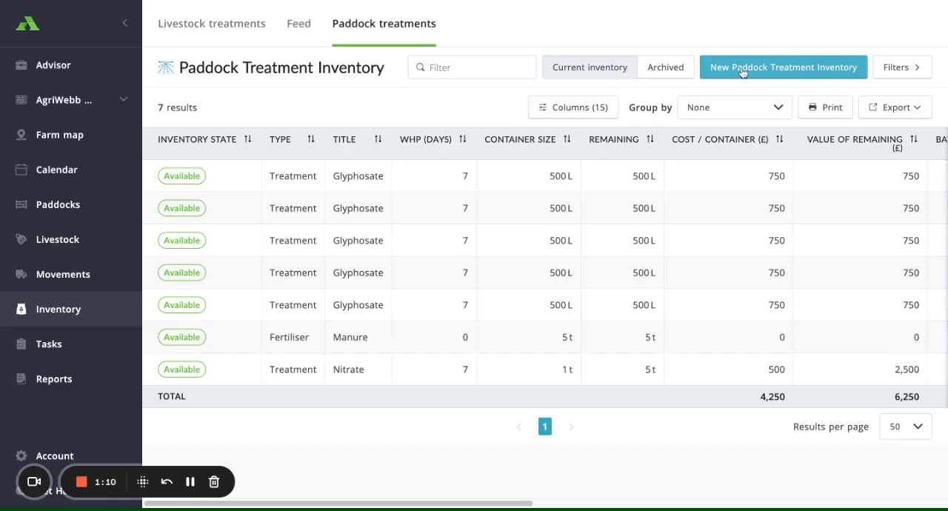
{"action": "left_click", "coordinate": [779, 75]}
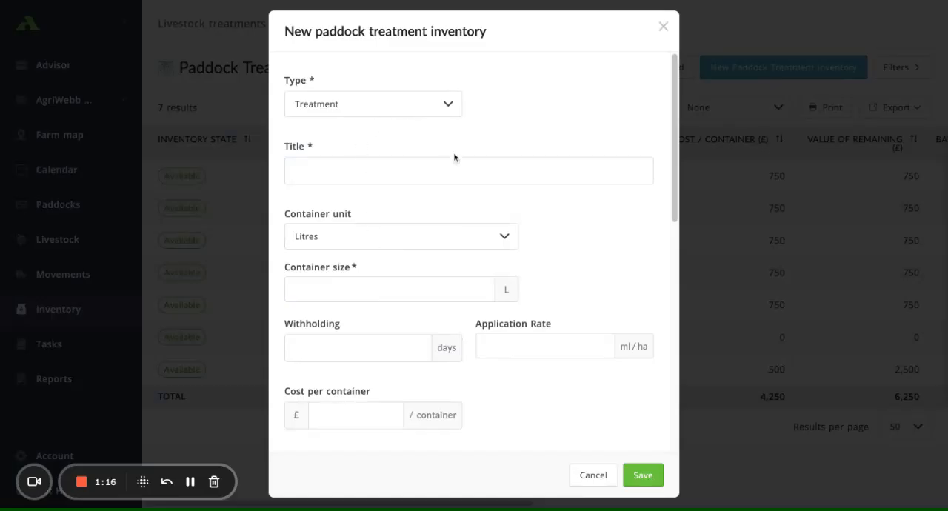
- Set the new inventory record's type to Fertiliser and its title to Urea
{"action": "left_click", "coordinate": [425, 119]}
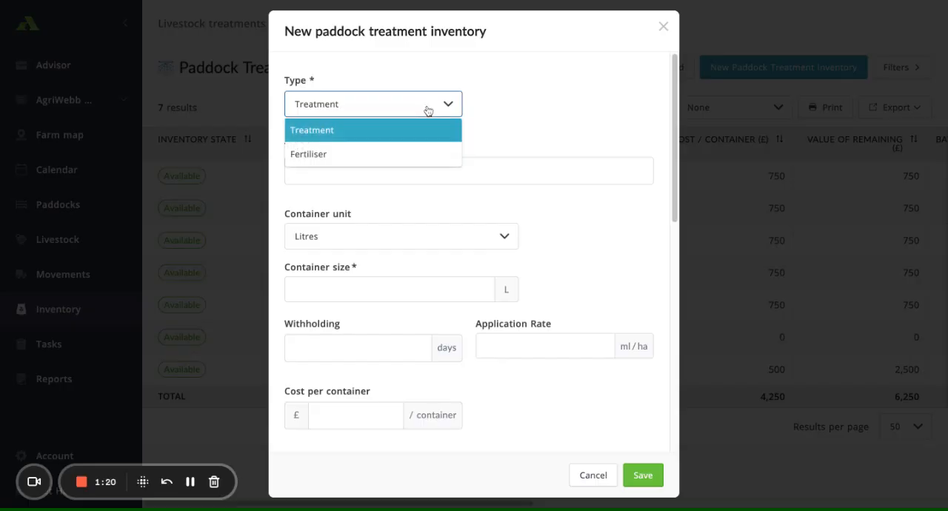
{"action": "left_click", "coordinate": [391, 155]}
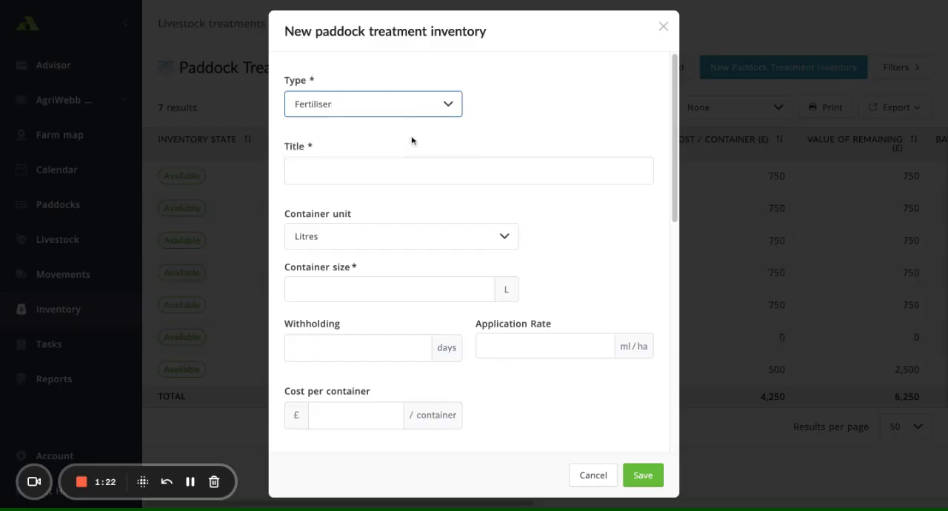
{"action": "left_click", "coordinate": [380, 168]}
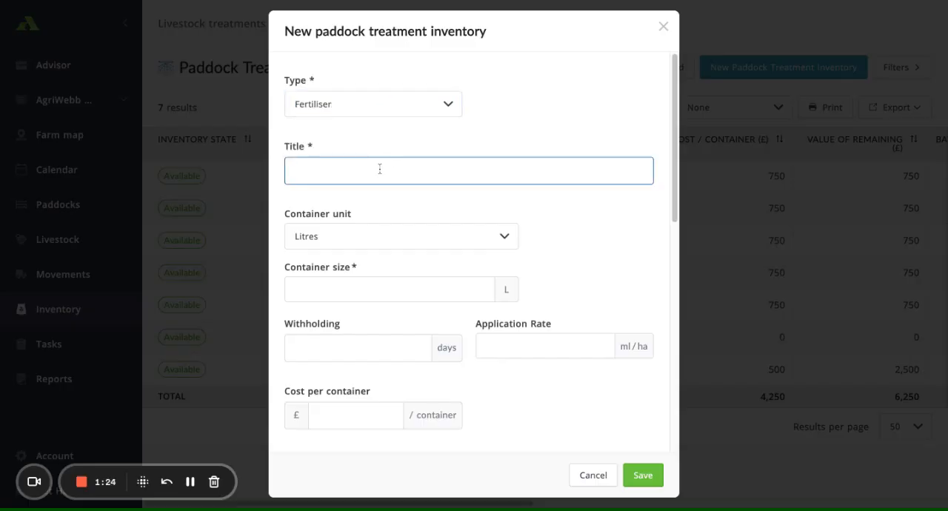
{"action": "type", "text": "Urea"}
{"action": "scroll", "coordinate": [393, 217], "scroll_direction": "down", "scroll_amount": 3}
{"action": "scroll", "coordinate": [388, 126], "scroll_direction": "up", "scroll_amount": 1}
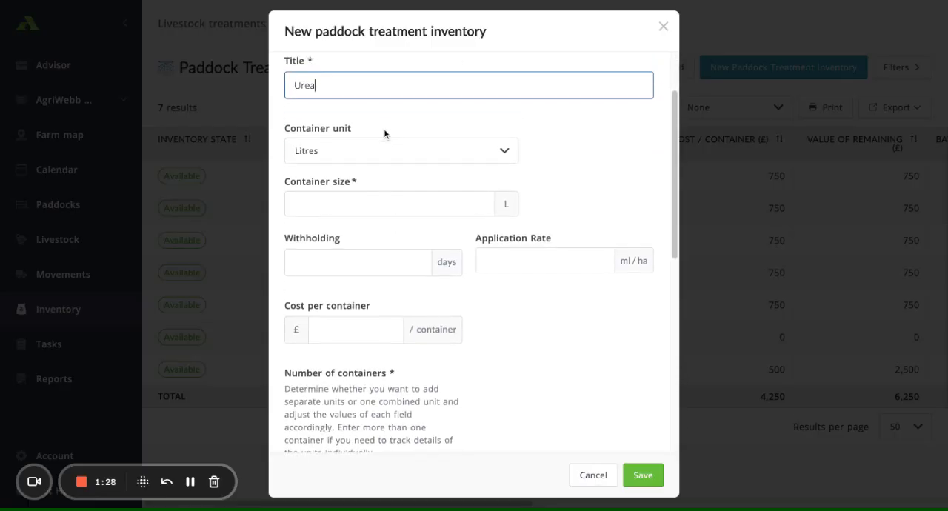
- Set the Urea container unit to Tonnes and the container size to 1 t
{"action": "left_click", "coordinate": [372, 159]}
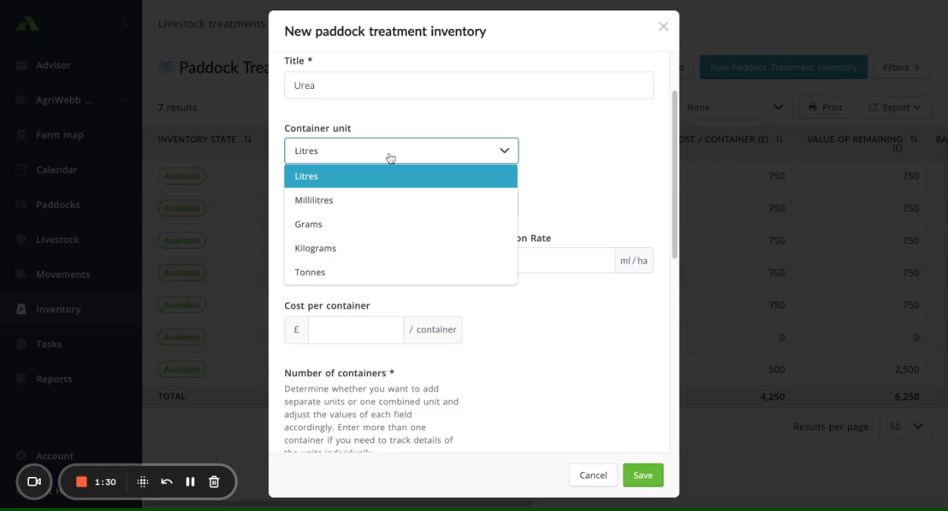
{"action": "left_click", "coordinate": [339, 282]}
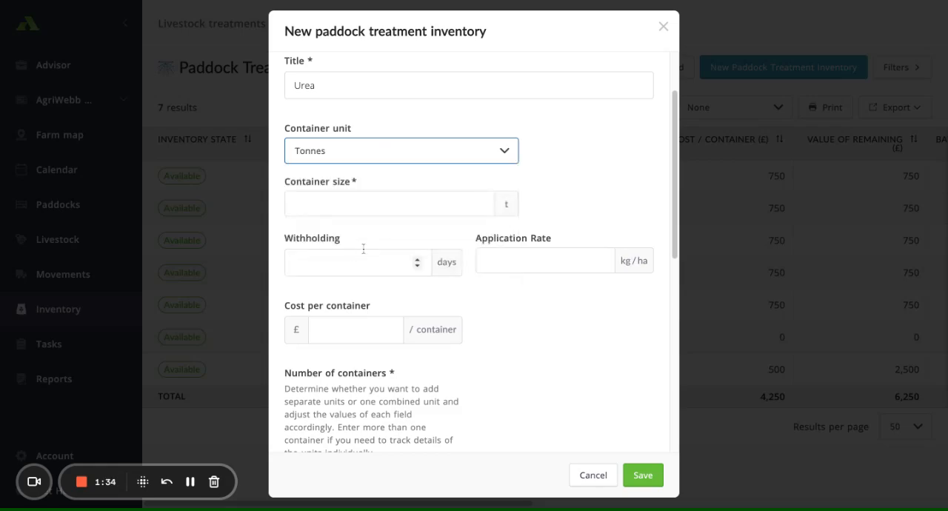
{"action": "left_click", "coordinate": [351, 203]}
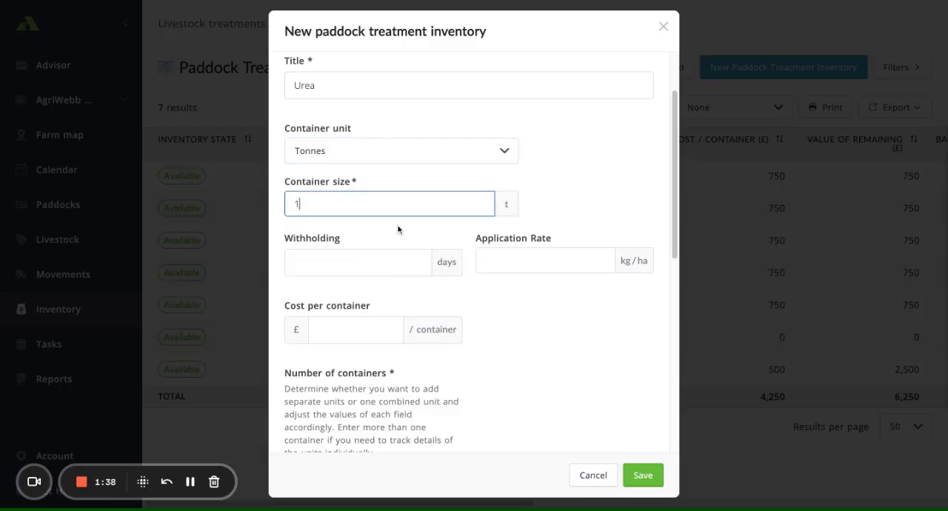
- Leave withholding empty, and enter an application rate of 50 kg/ha and a cost of £750 per container
{"action": "left_click", "coordinate": [380, 263]}
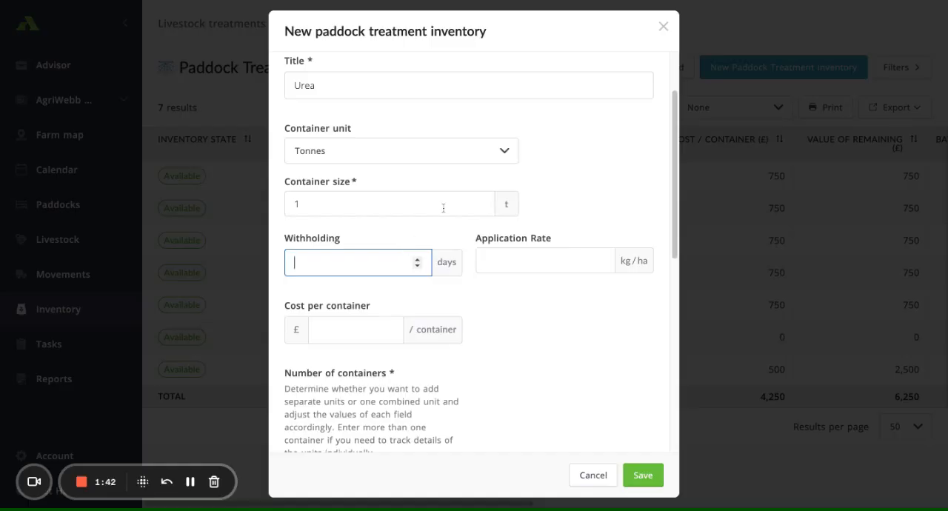
{"action": "left_click", "coordinate": [525, 265]}
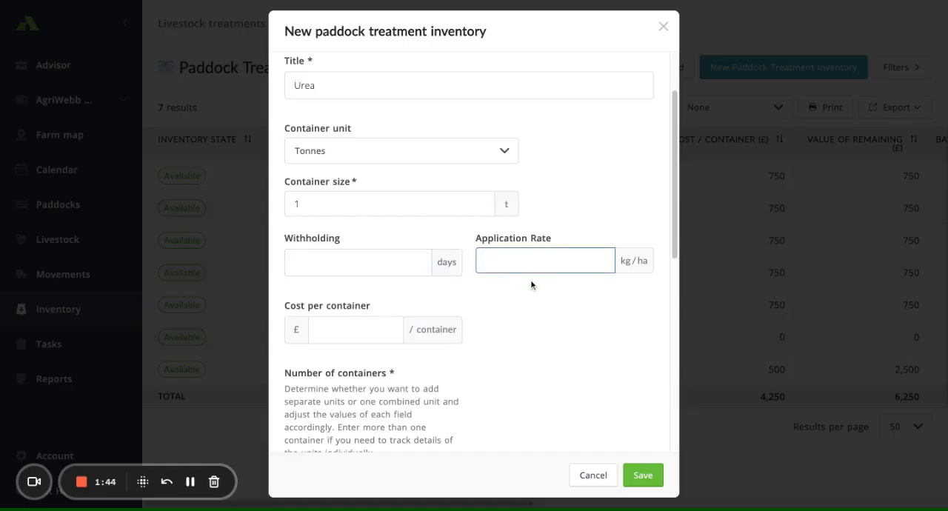
{"action": "type", "text": "50"}
{"action": "scroll", "coordinate": [387, 329], "scroll_direction": "down", "scroll_amount": 1}
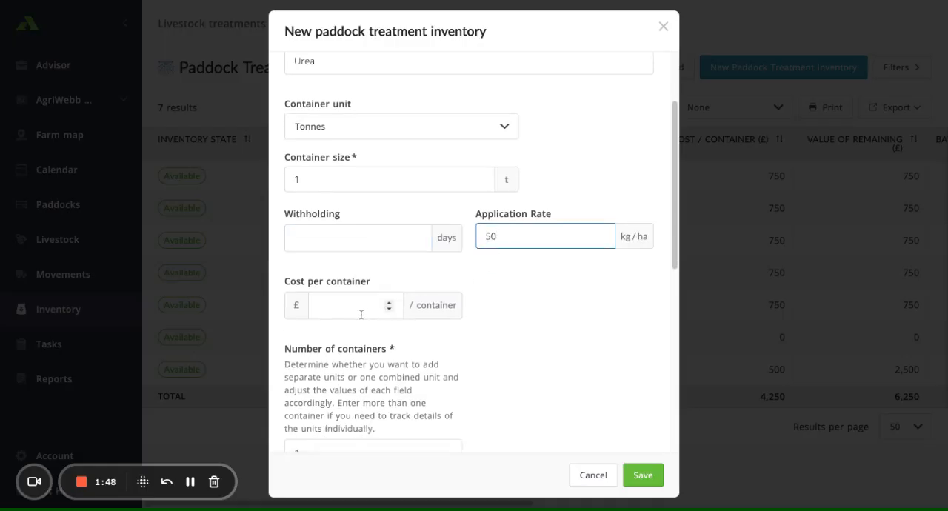
{"action": "left_click", "coordinate": [357, 315]}
{"action": "type", "text": "7"}
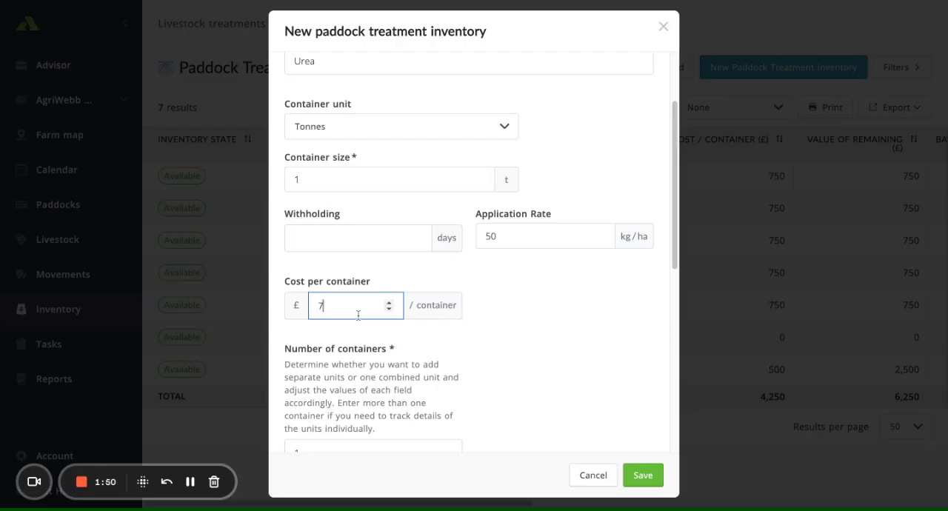
{"action": "type", "text": "50"}
- Set the number of Urea containers to 3
{"action": "scroll", "coordinate": [519, 362], "scroll_direction": "down", "scroll_amount": 1}
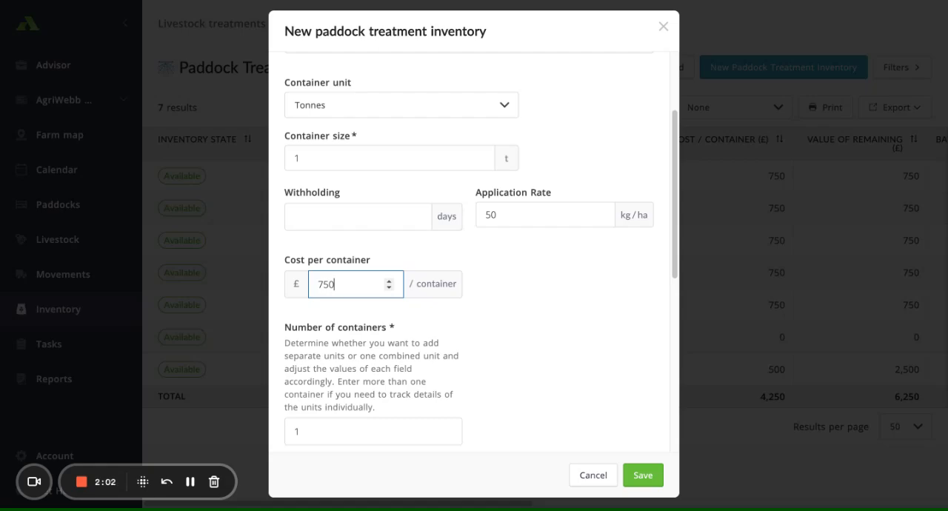
{"action": "scroll", "coordinate": [391, 365], "scroll_direction": "down", "scroll_amount": 2}
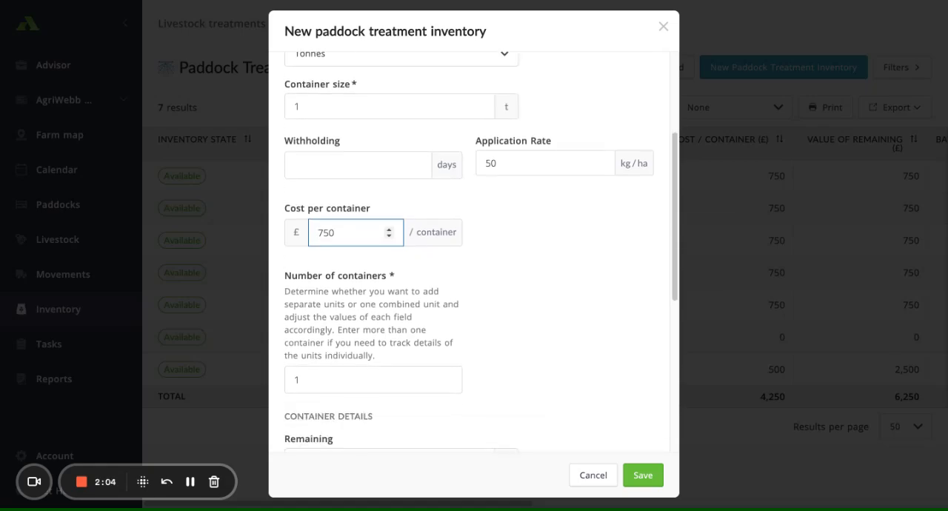
{"action": "left_click", "coordinate": [370, 363]}
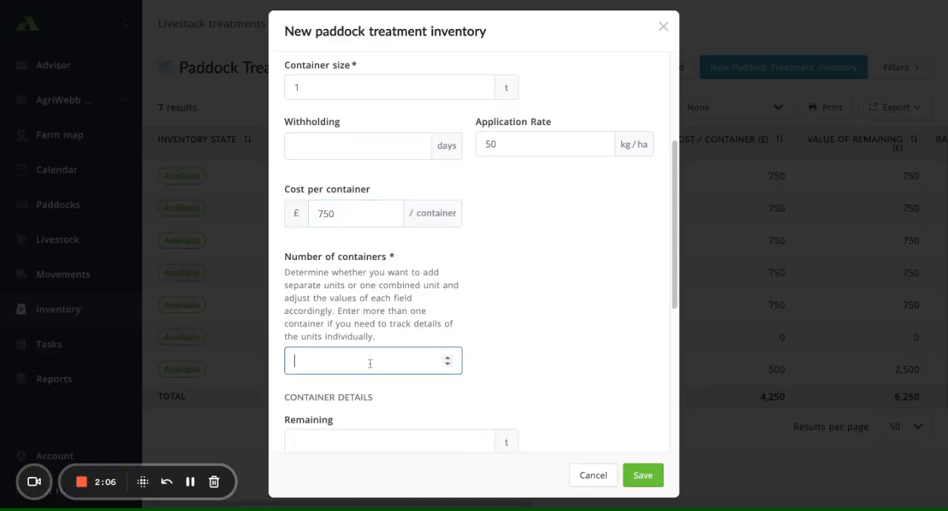
{"action": "type", "text": "3"}
- Keep the remaining container details and description at their defaults and save the Urea inventory record
{"action": "scroll", "coordinate": [556, 343], "scroll_direction": "down", "scroll_amount": 2}
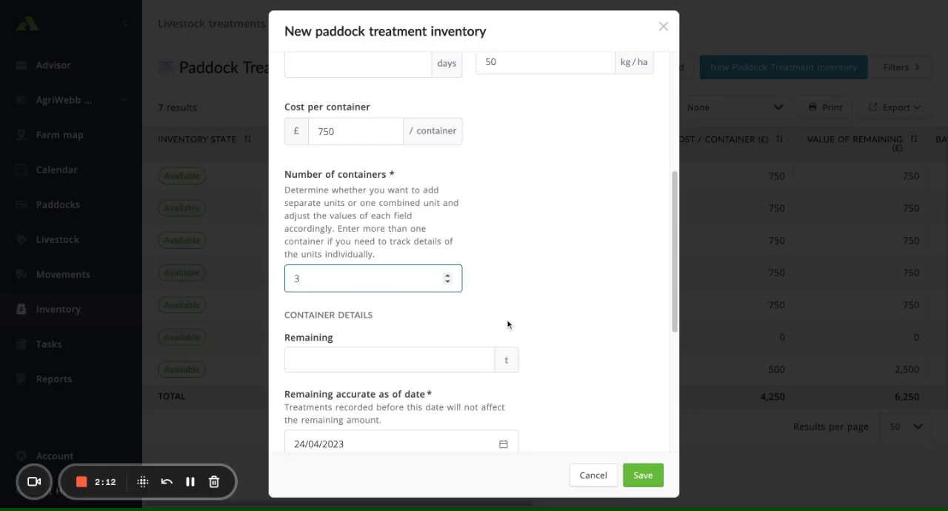
{"action": "scroll", "coordinate": [507, 324], "scroll_direction": "down", "scroll_amount": 1}
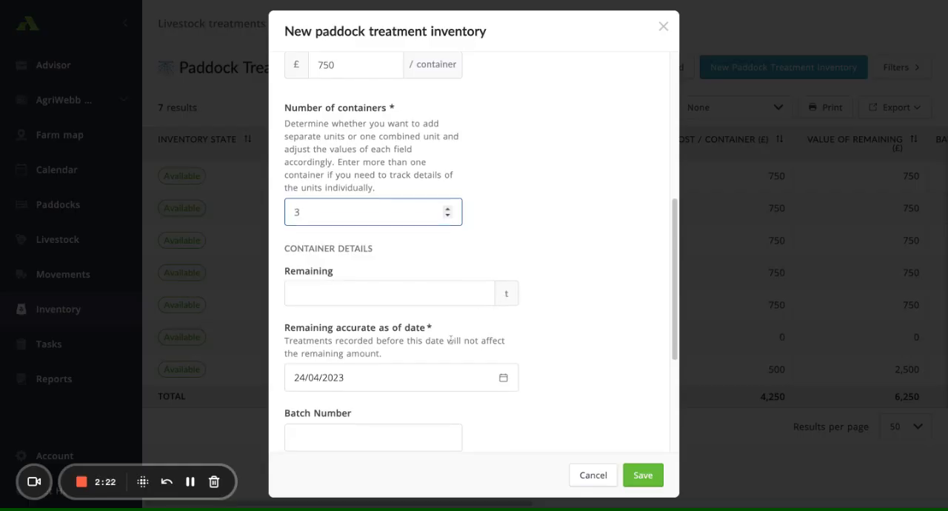
{"action": "scroll", "coordinate": [451, 334], "scroll_direction": "down", "scroll_amount": 1}
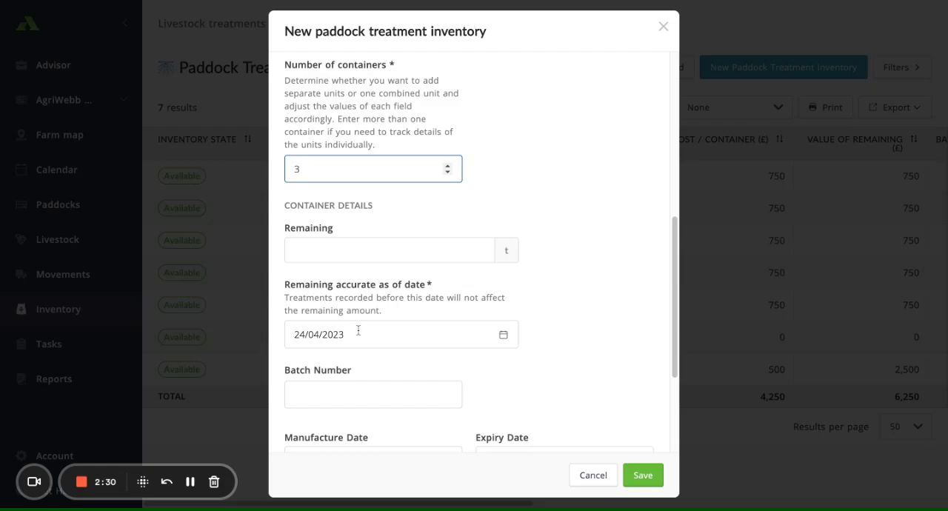
{"action": "scroll", "coordinate": [373, 334], "scroll_direction": "down", "scroll_amount": 1}
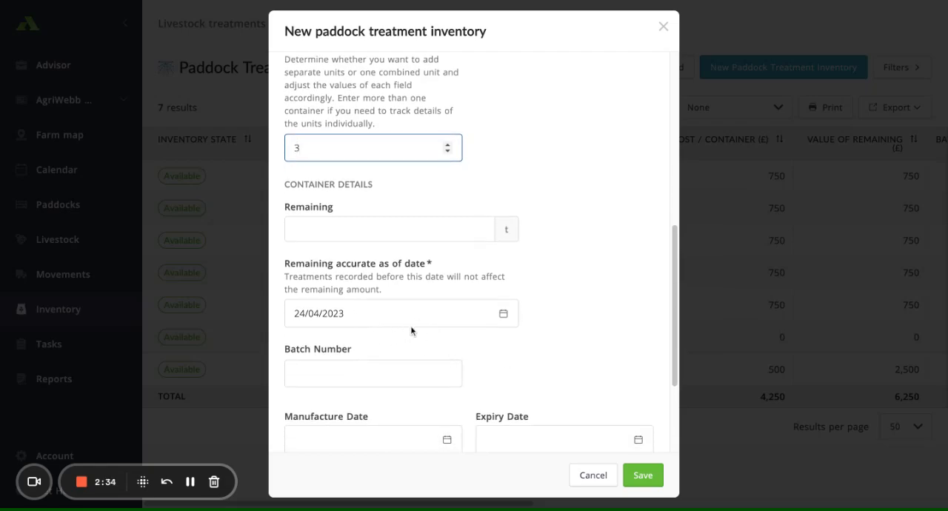
{"action": "scroll", "coordinate": [531, 378], "scroll_direction": "down", "scroll_amount": 1}
{"action": "scroll", "coordinate": [512, 344], "scroll_direction": "down", "scroll_amount": 3}
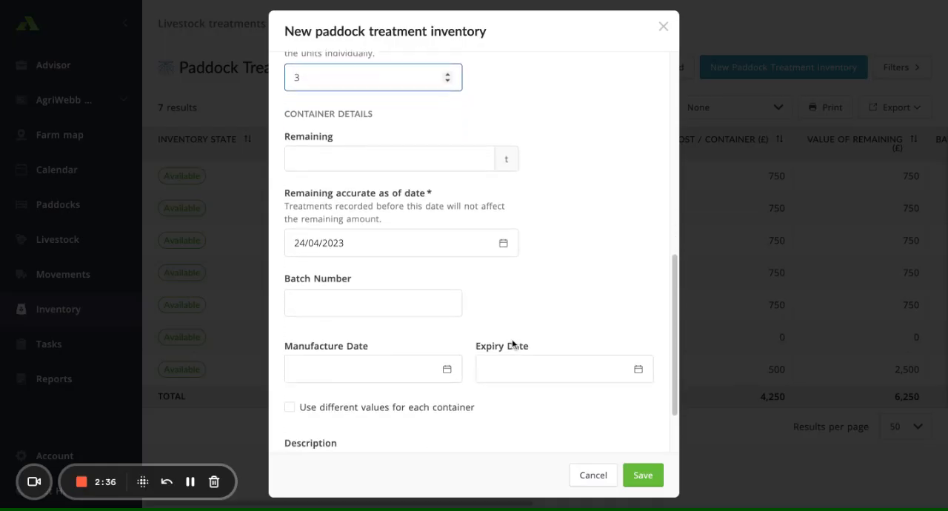
{"action": "scroll", "coordinate": [444, 318], "scroll_direction": "down", "scroll_amount": 1}
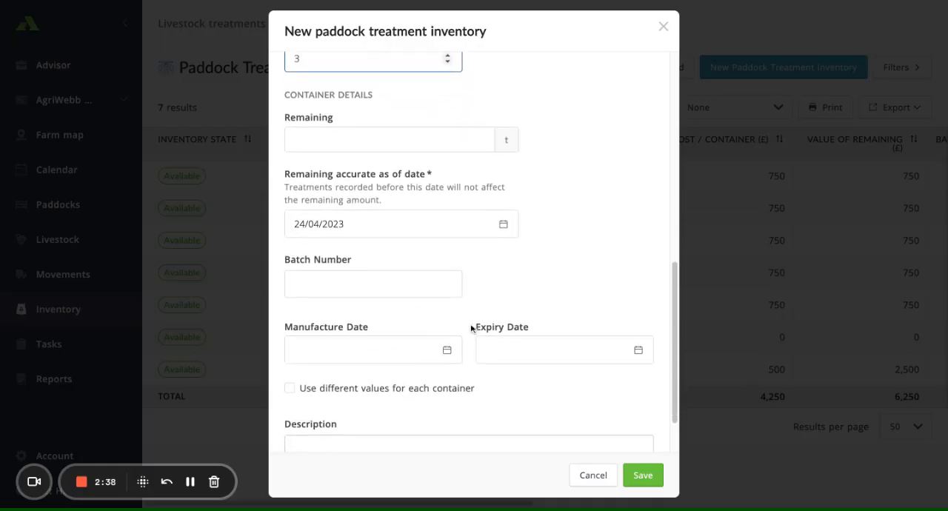
{"action": "scroll", "coordinate": [445, 349], "scroll_direction": "down", "scroll_amount": 2}
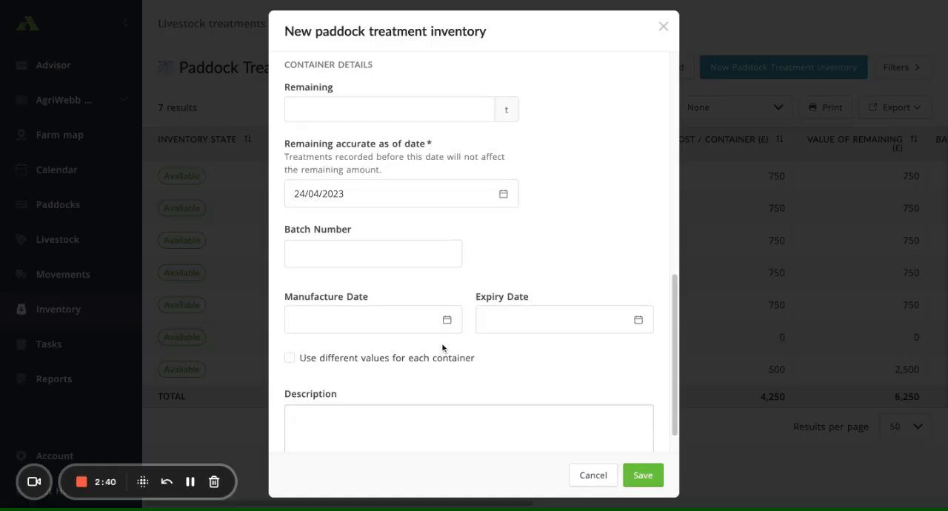
{"action": "scroll", "coordinate": [542, 374], "scroll_direction": "down", "scroll_amount": 1}
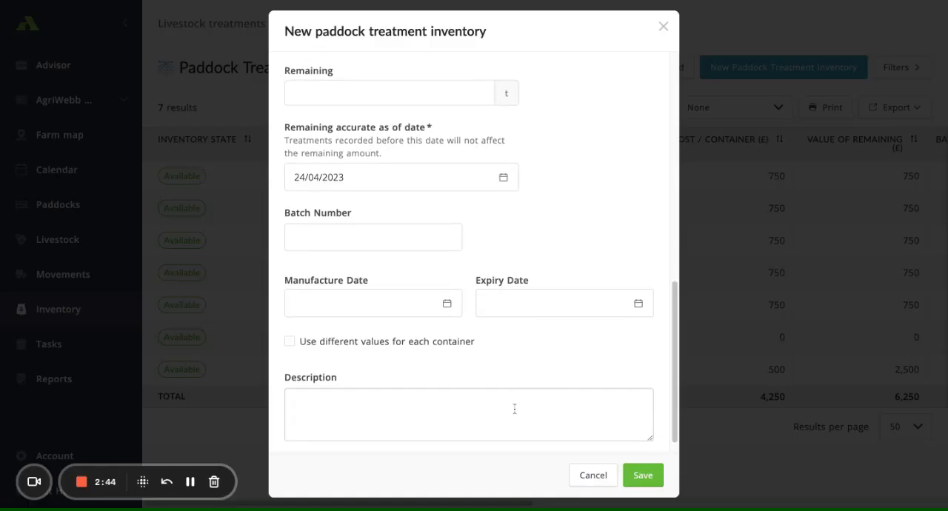
{"action": "left_click", "coordinate": [648, 483]}
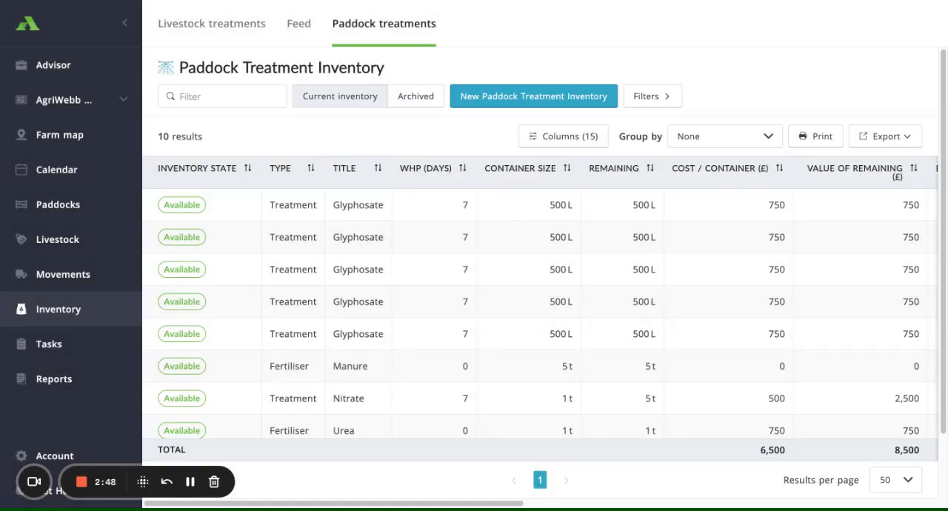
- Examine the Urea entries in the paddock treatment inventory across all columns, through application rate and available actions
{"action": "scroll", "coordinate": [539, 388], "scroll_direction": "down", "scroll_amount": 2}
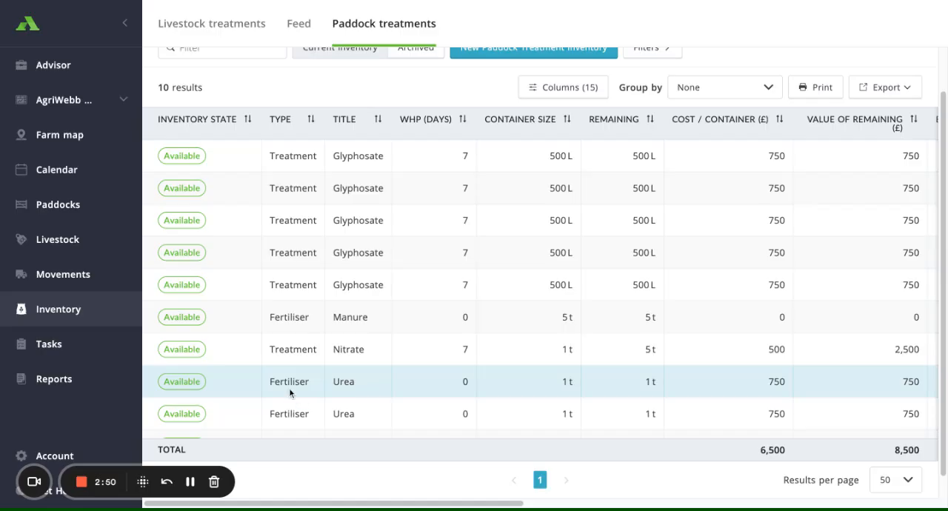
{"action": "scroll", "coordinate": [395, 400], "scroll_direction": "down", "scroll_amount": 1}
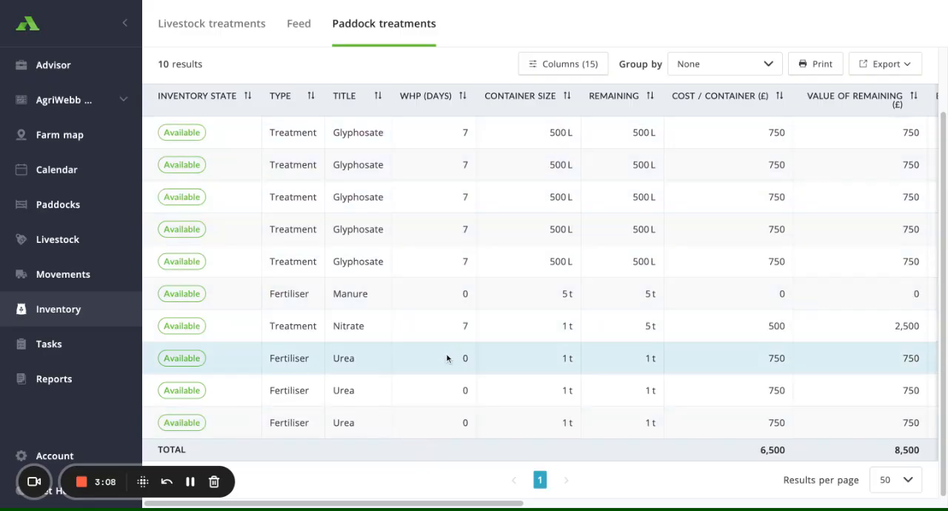
{"action": "scroll", "coordinate": [431, 234], "scroll_direction": "right", "scroll_amount": 5}
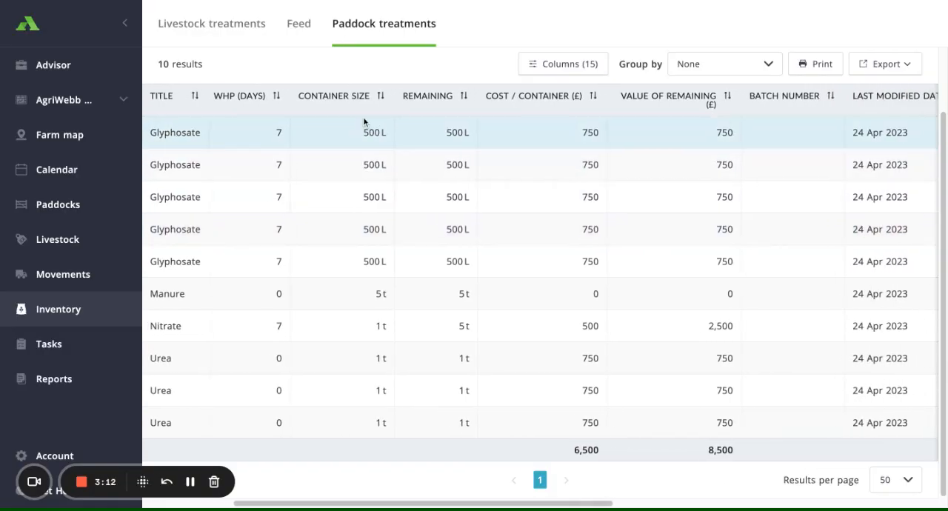
{"action": "scroll", "coordinate": [364, 118], "scroll_direction": "right", "scroll_amount": 2}
{"action": "scroll", "coordinate": [365, 111], "scroll_direction": "right", "scroll_amount": 1}
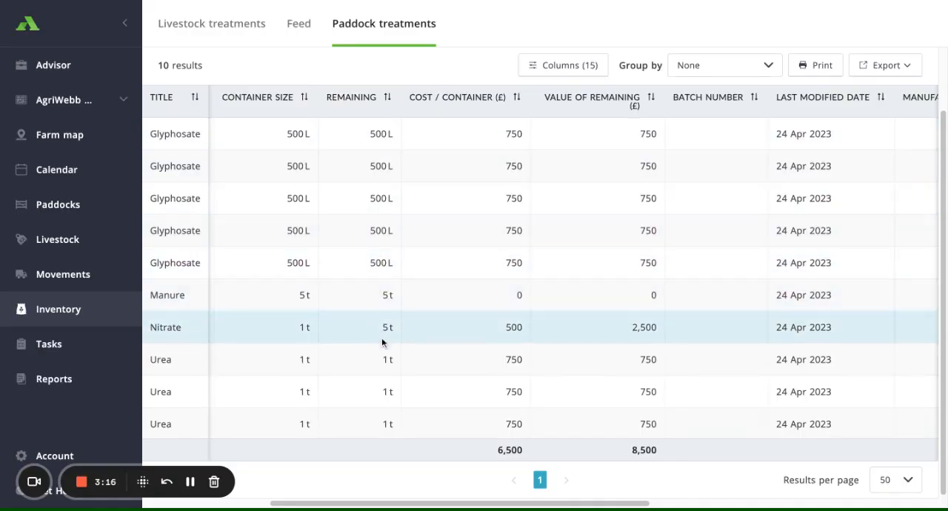
{"action": "scroll", "coordinate": [467, 116], "scroll_direction": "right", "scroll_amount": 1}
{"action": "scroll", "coordinate": [467, 117], "scroll_direction": "right", "scroll_amount": 5}
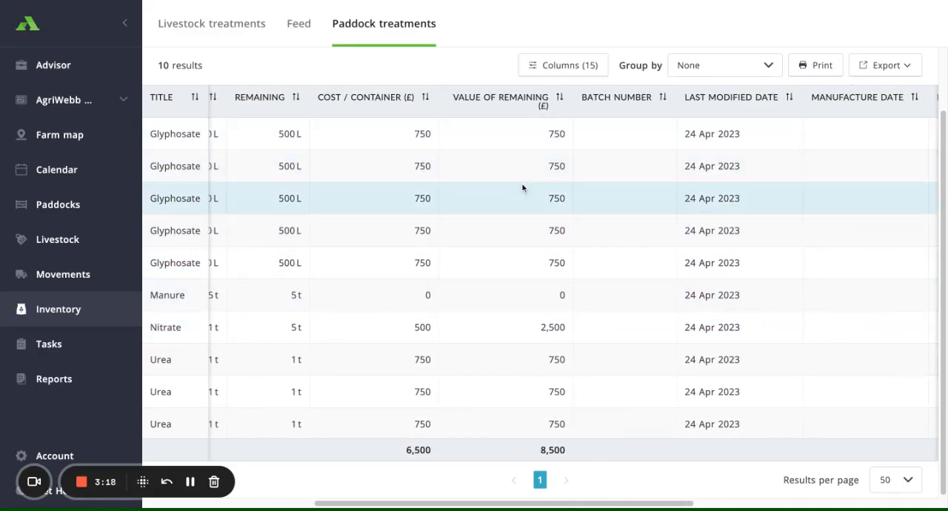
{"action": "scroll", "coordinate": [527, 123], "scroll_direction": "right", "scroll_amount": 5}
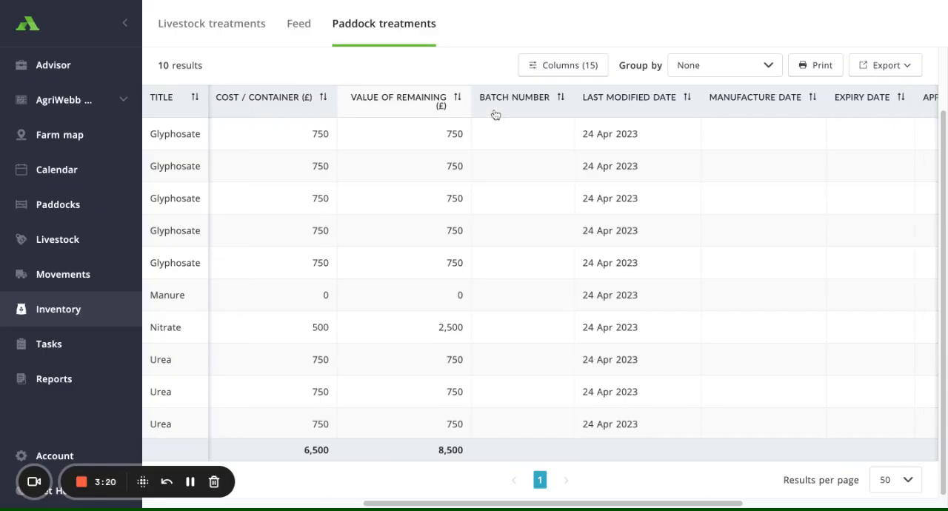
{"action": "scroll", "coordinate": [518, 120], "scroll_direction": "right", "scroll_amount": 10}
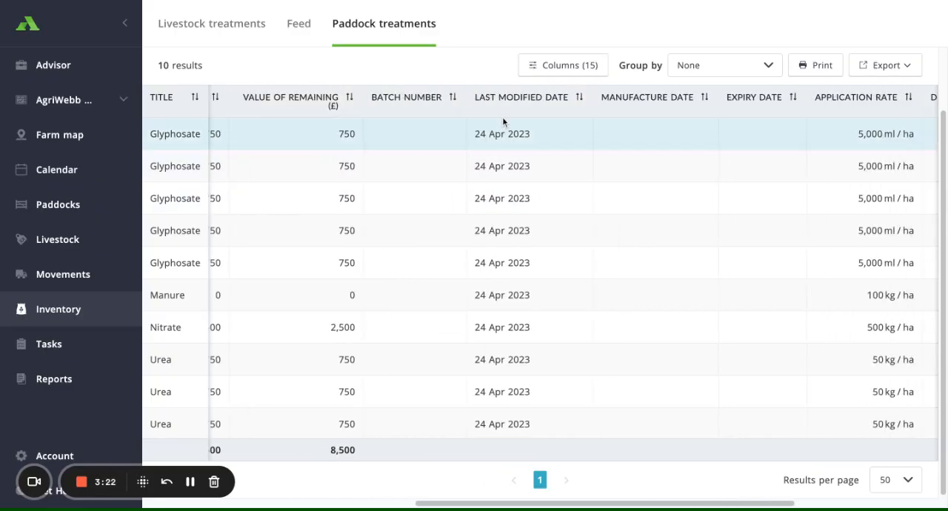
{"action": "scroll", "coordinate": [507, 119], "scroll_direction": "right", "scroll_amount": 2}
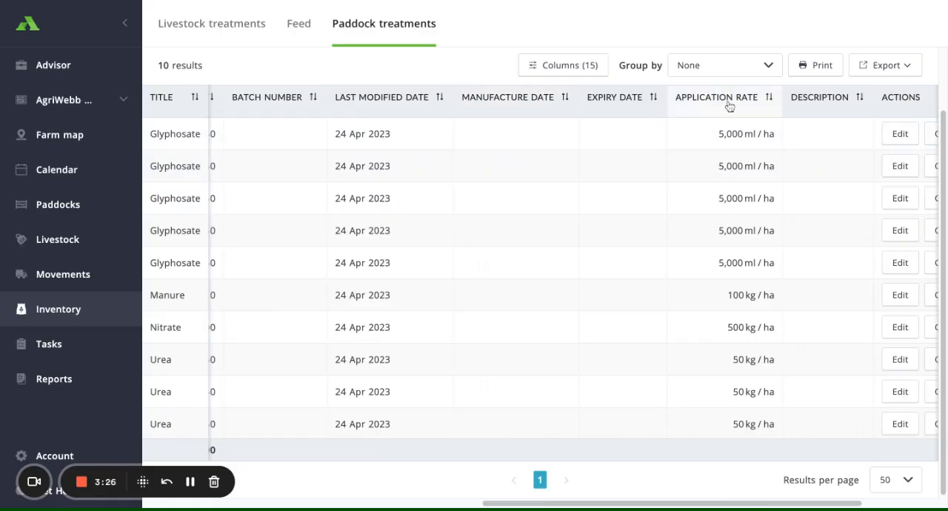
{"action": "scroll", "coordinate": [728, 158], "scroll_direction": "right", "scroll_amount": 7}
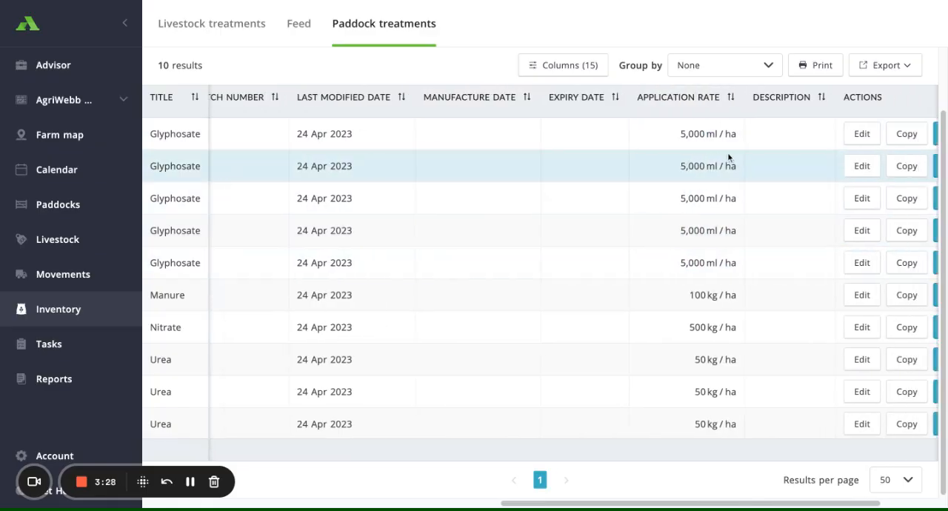